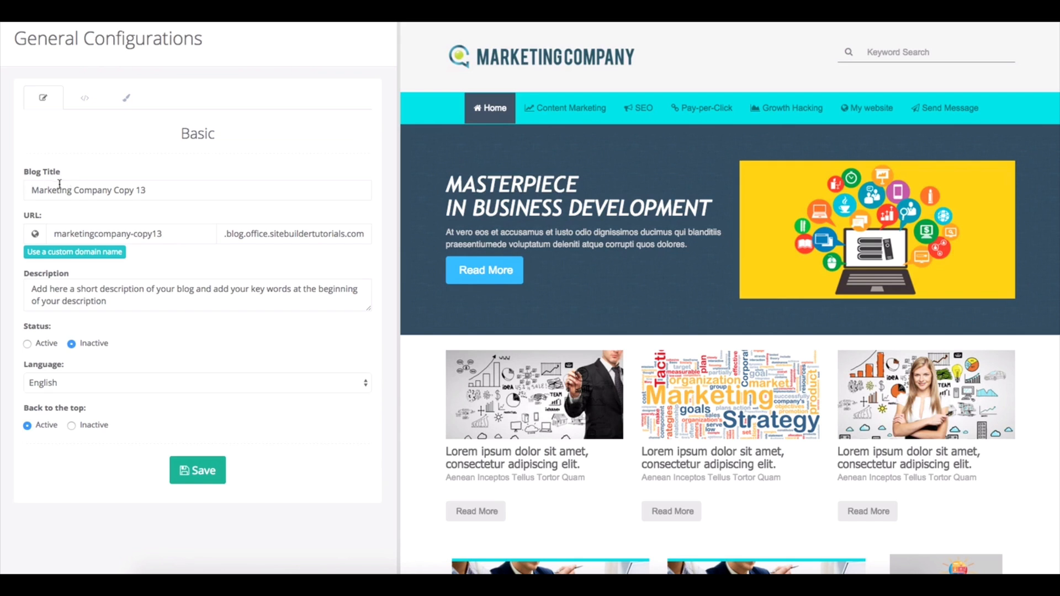
Step: Replace the blog title with "Marketing Agency in Orlando, Florida"
left_click_drag(155, 190, 20, 190)
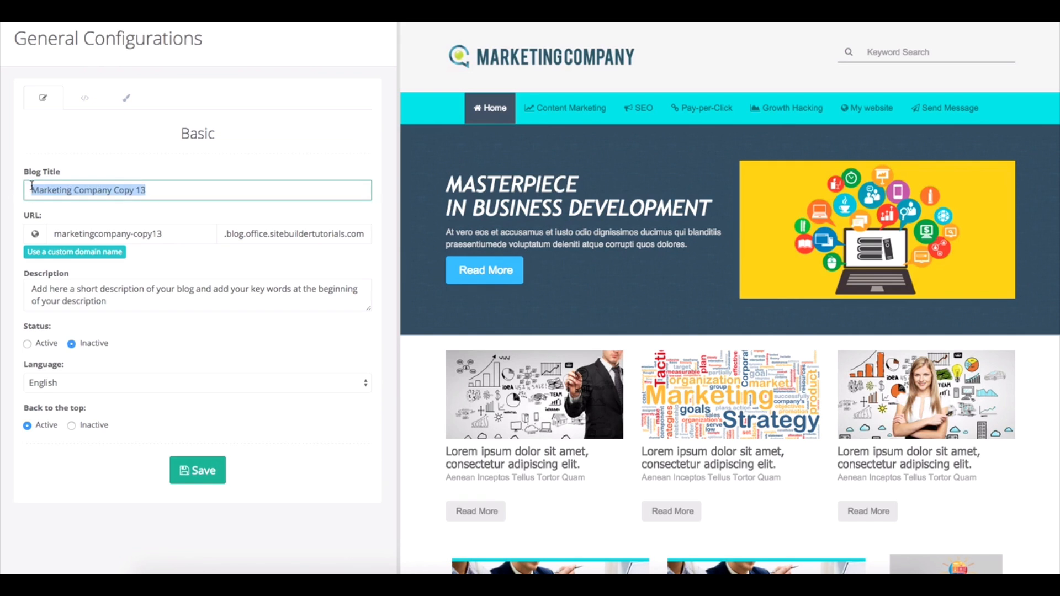
type("Marke")
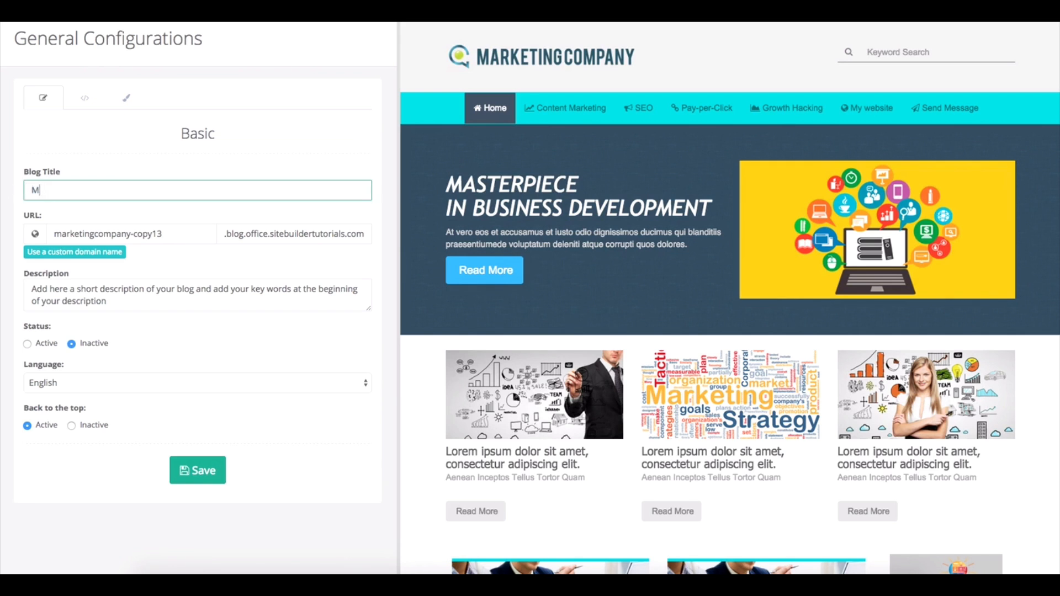
key("BackSpace")
key("BackSpace")
type("keting Agency in Orlad")
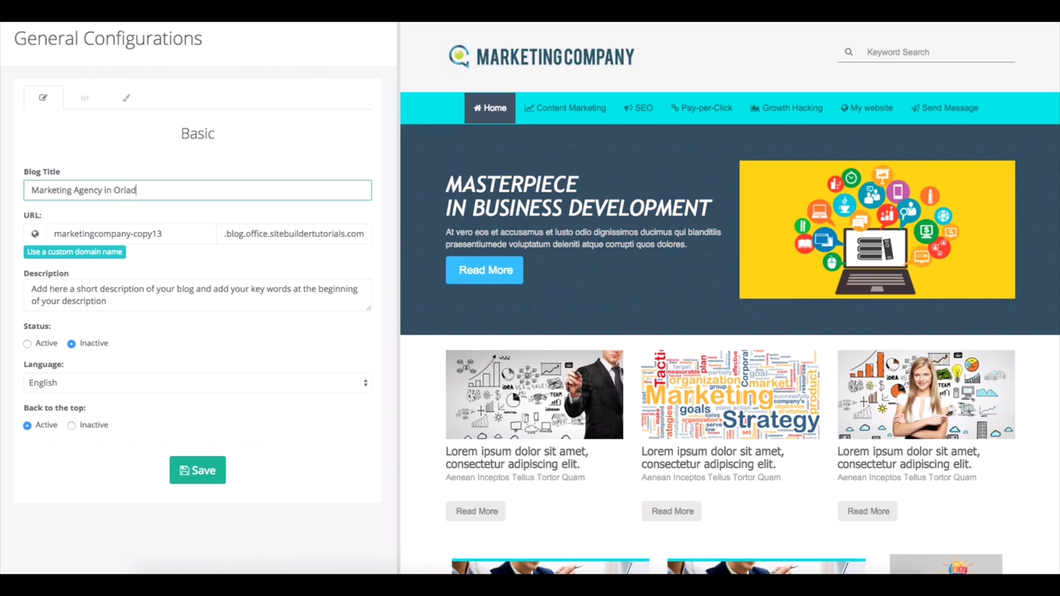
type("o")
key("BackSpace")
key("BackSpace")
type("ndo, Florida")
Step: Copy the full text of the blog title
left_click_drag(193, 191, 28, 190)
key("ctrl+c")
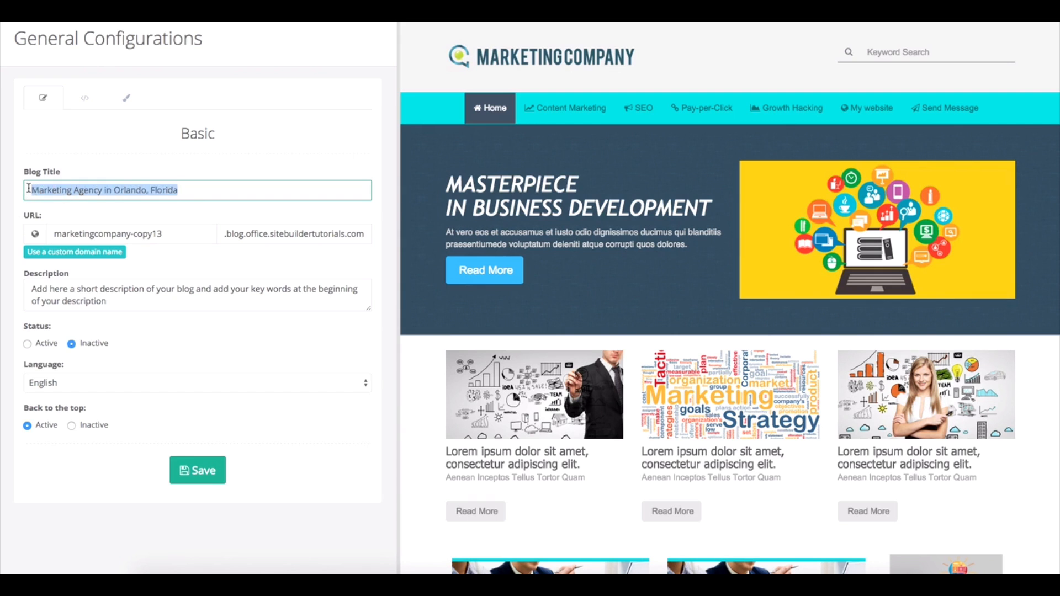
left_click(112, 220)
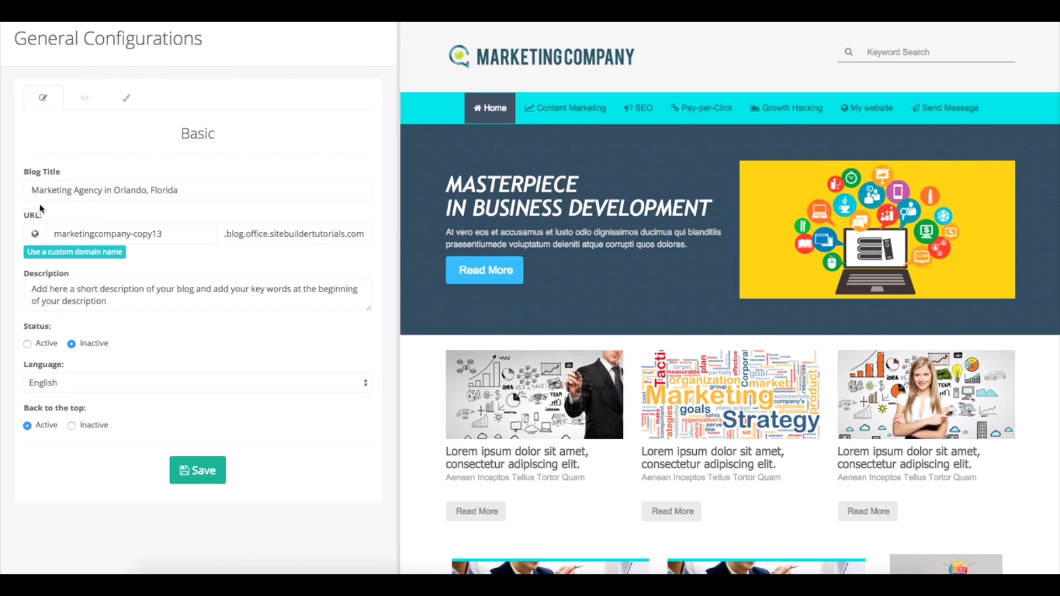
left_click(61, 234)
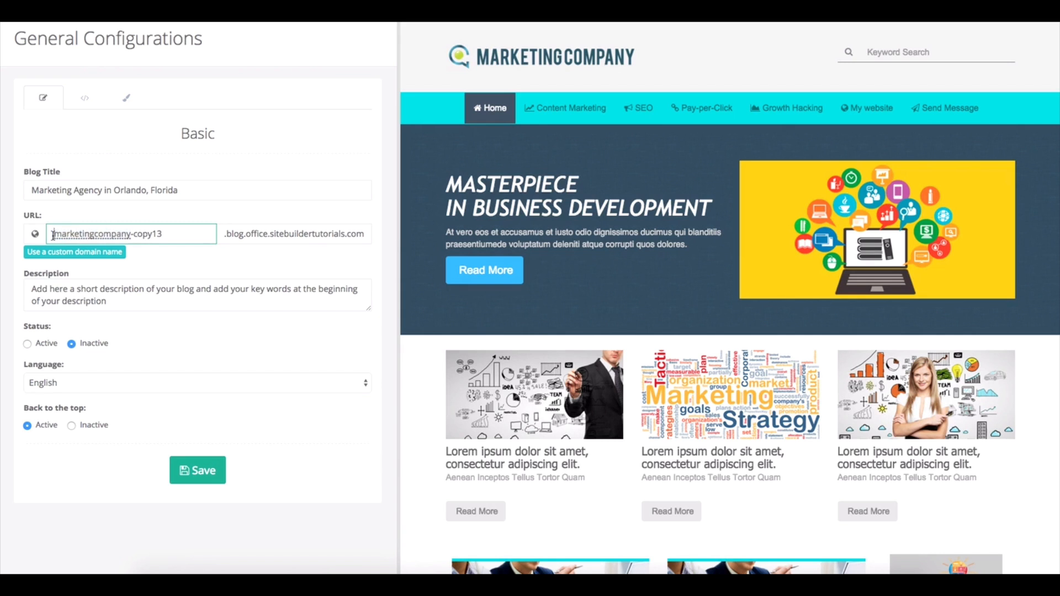
double_click(54, 234)
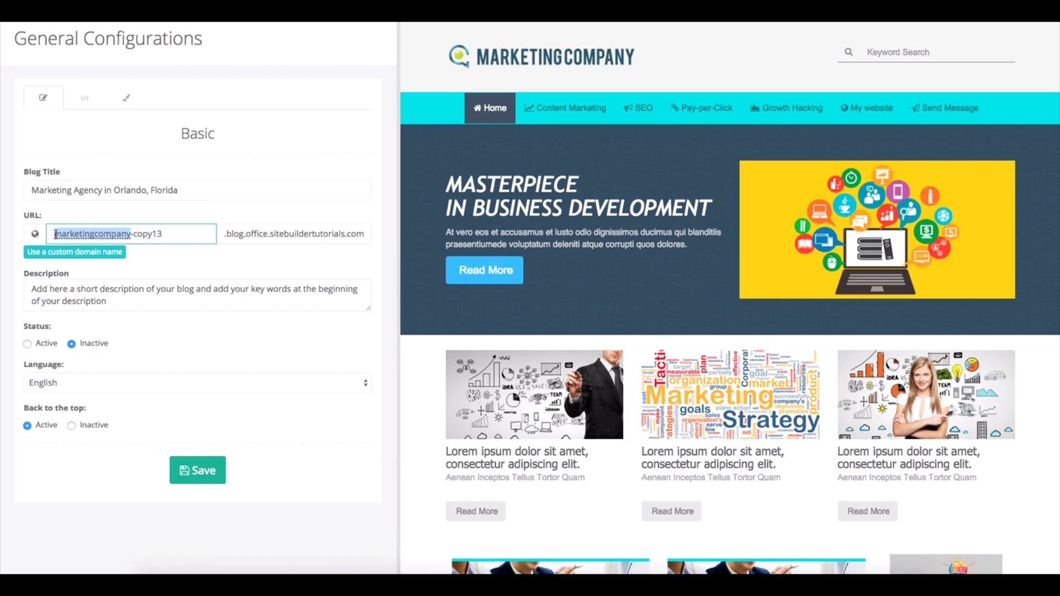
left_click(55, 234)
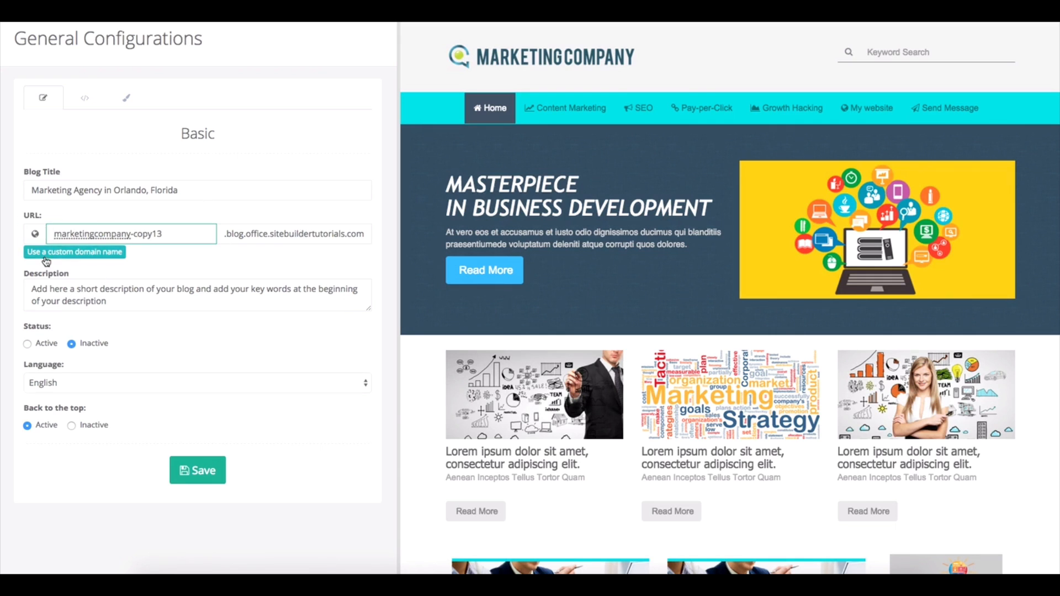
Step: Replace the placeholder blog description with the copied blog title
left_click(23, 292)
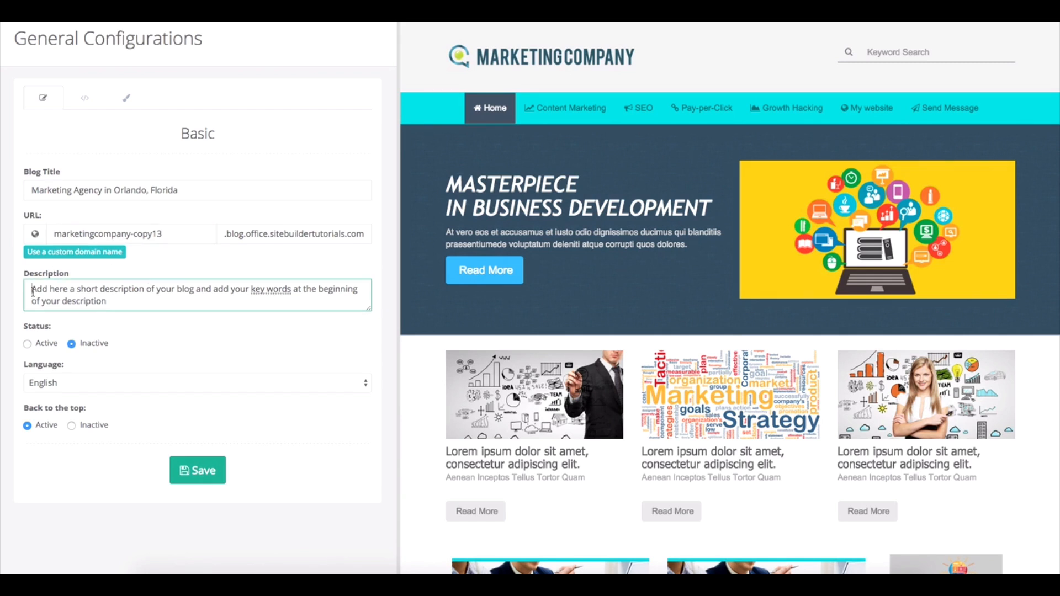
scroll(122, 309, "up", 1)
left_click_drag(131, 324, 25, 301)
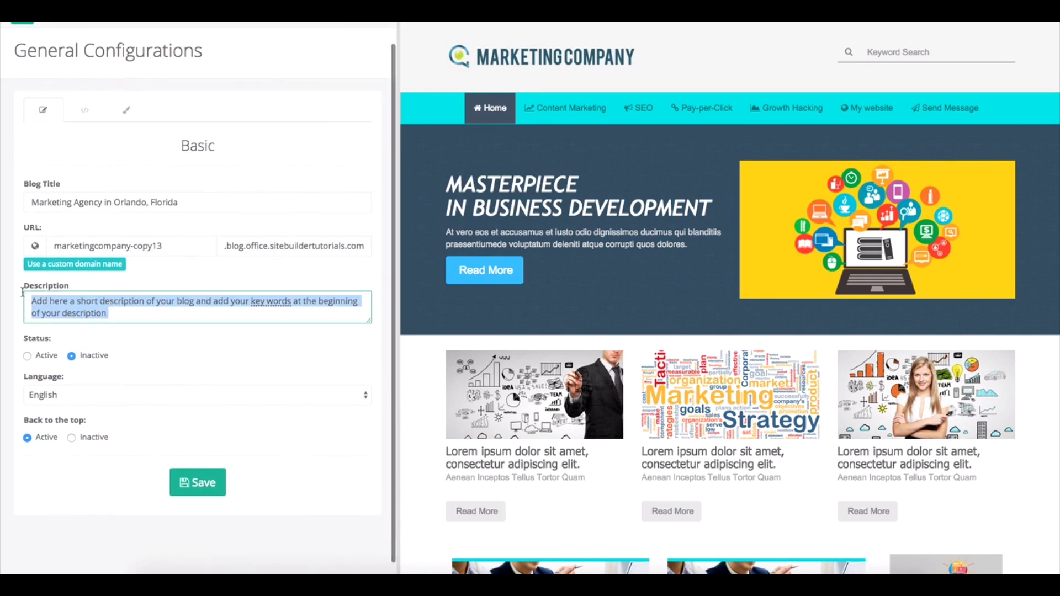
key("BackSpace")
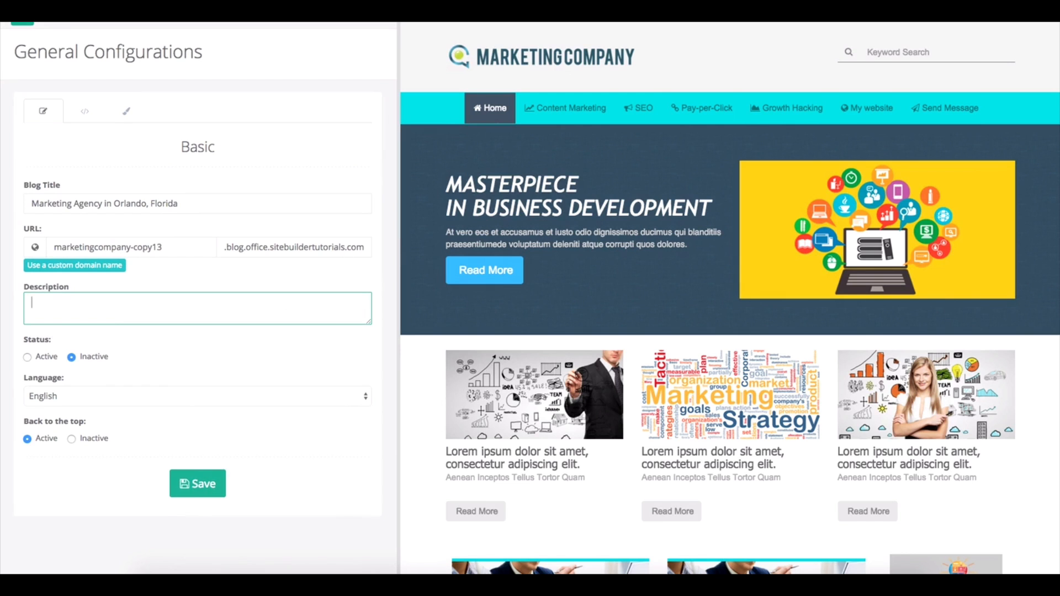
key("ctrl+v")
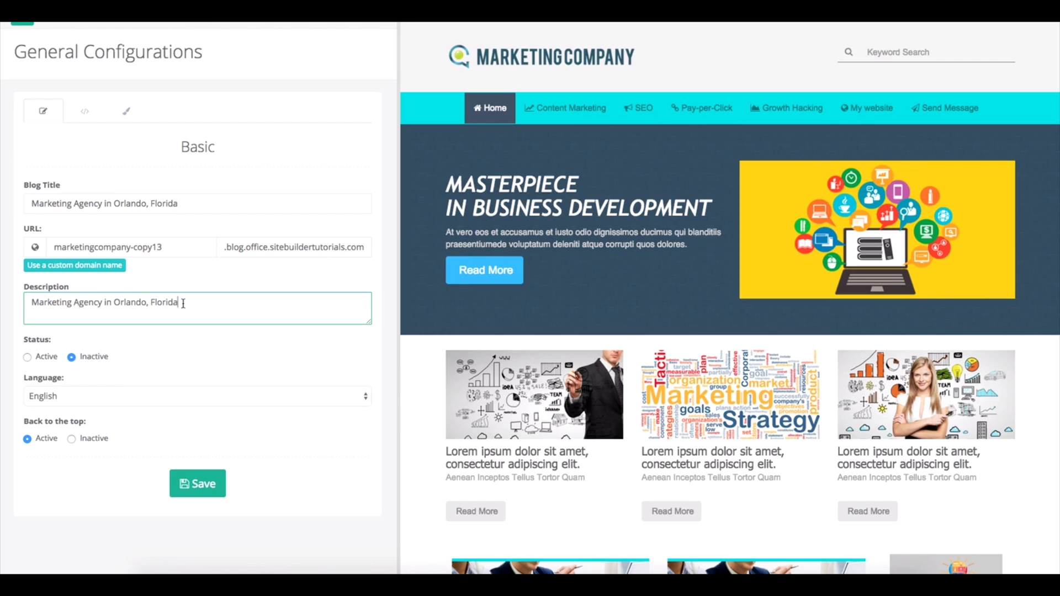
Step: Extend the description after the title with ", we are your complete digital marketing solution in Orlando, FL"
type(", we are your complete solution")
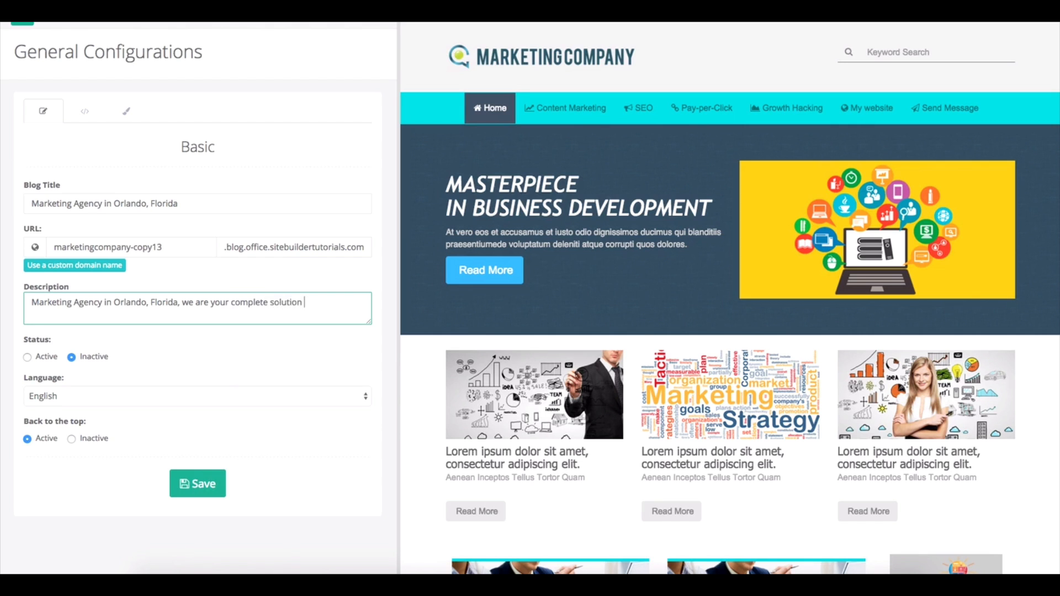
key("BackSpace")
key("BackSpace")
key("BackSpace")
key("BackSpace")
key("BackSpace")
key("BackSpace")
key("BackSpace")
key("BackSpace")
key("BackSpace")
type("digital marketing solution in Orlando")
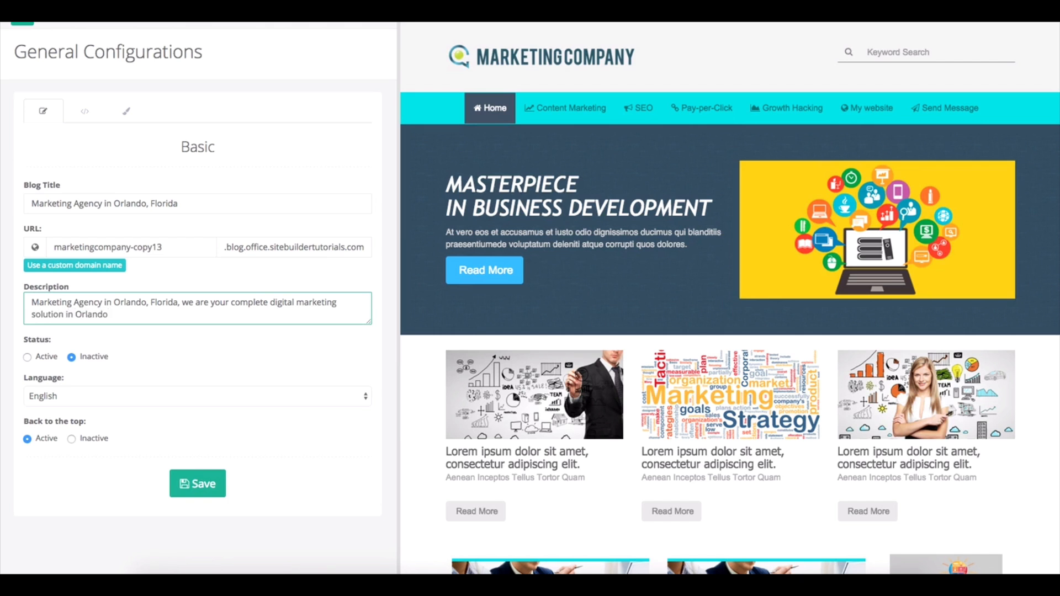
type("  FL")
Step: Replace the subdomain in the blog URL with the copied blog title
scroll(193, 274, "down", 1)
double_click(187, 250)
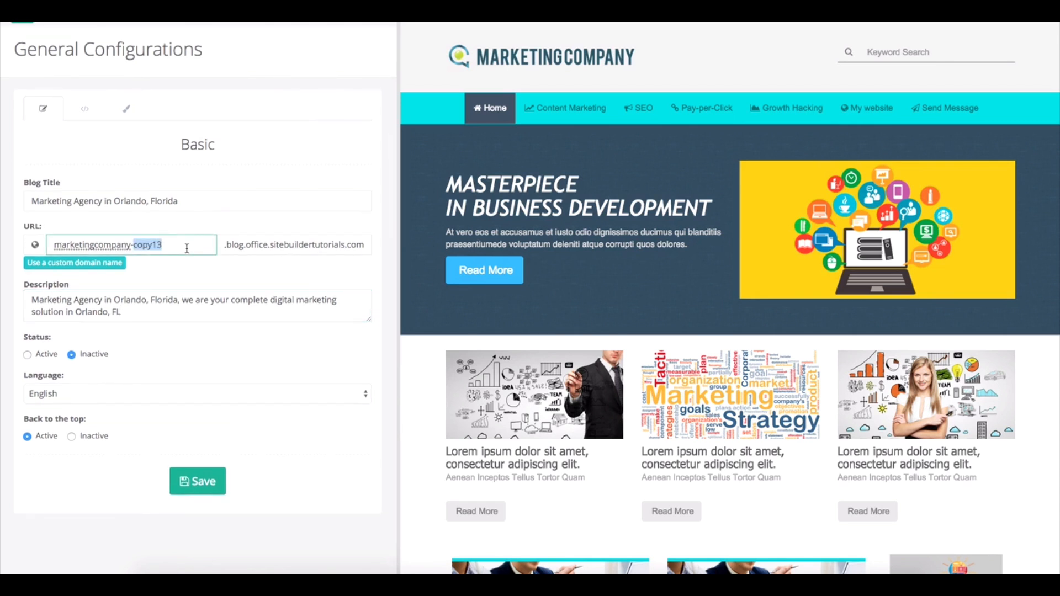
triple_click(185, 245)
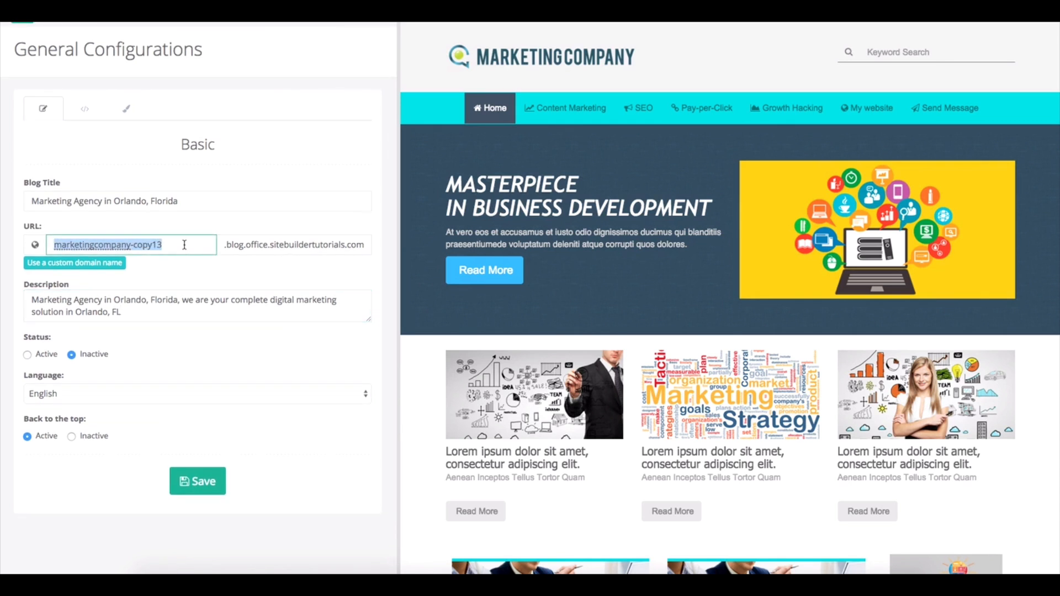
key("ctrl+v")
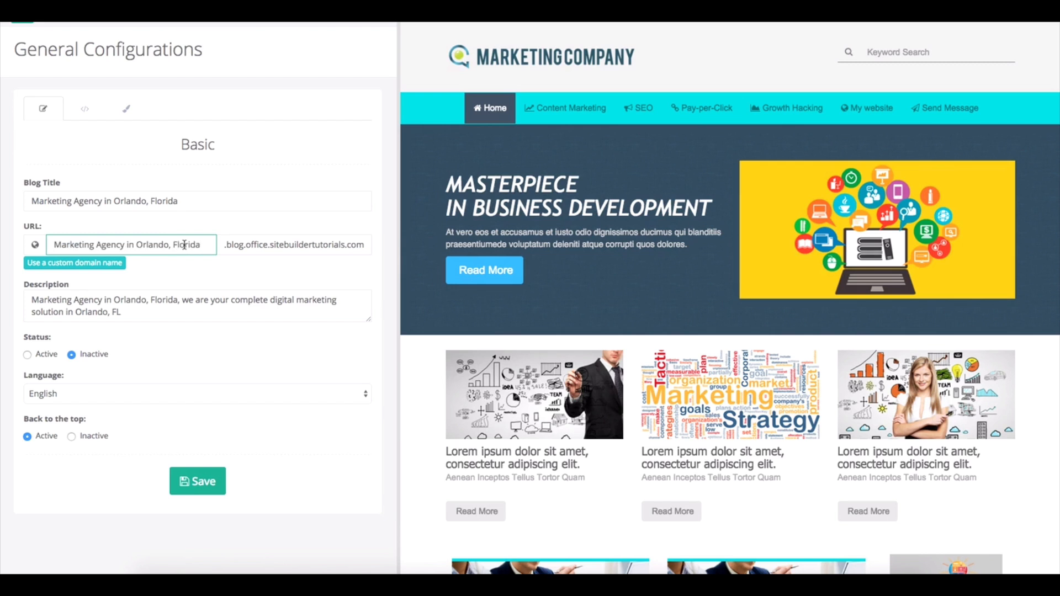
Step: Rewrite the beginning of the URL subdomain in lowercase with hyphens as "marketing-agency-in"
left_click(62, 245)
key("BackSpace")
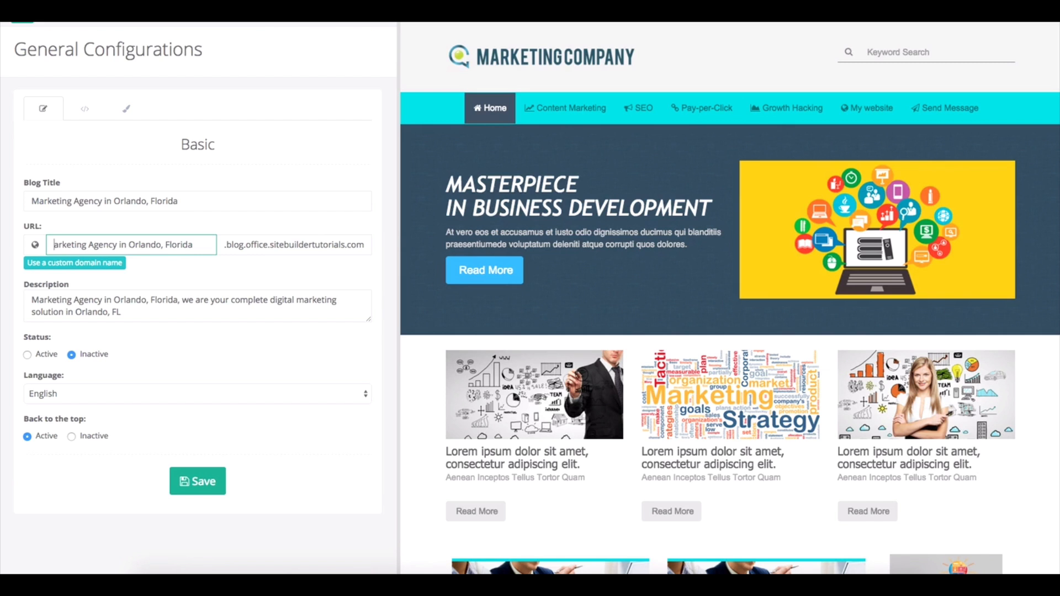
type("m")
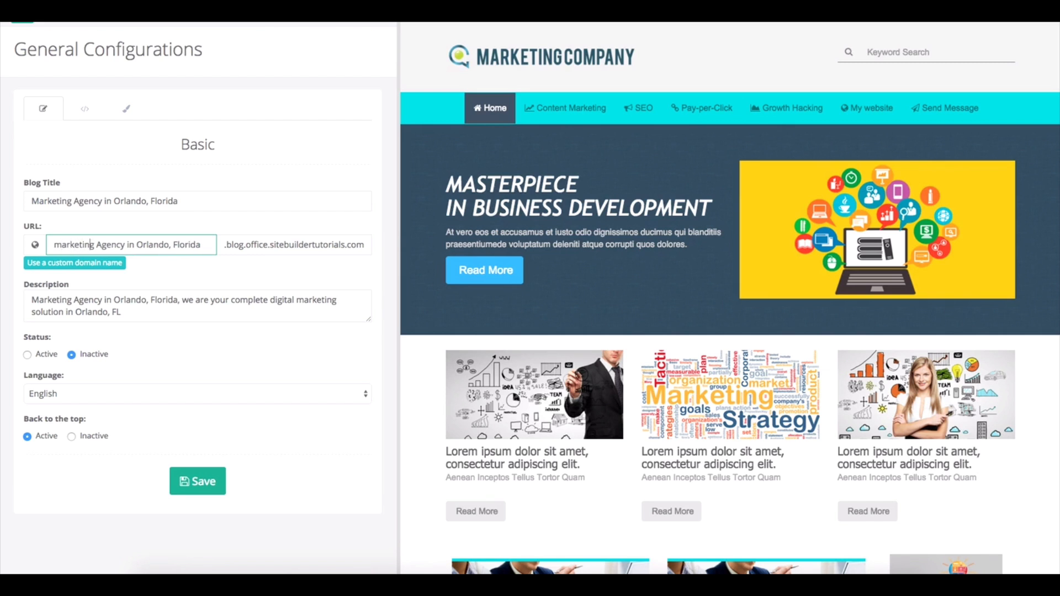
left_click(94, 245)
key("BackSpace")
type("_")
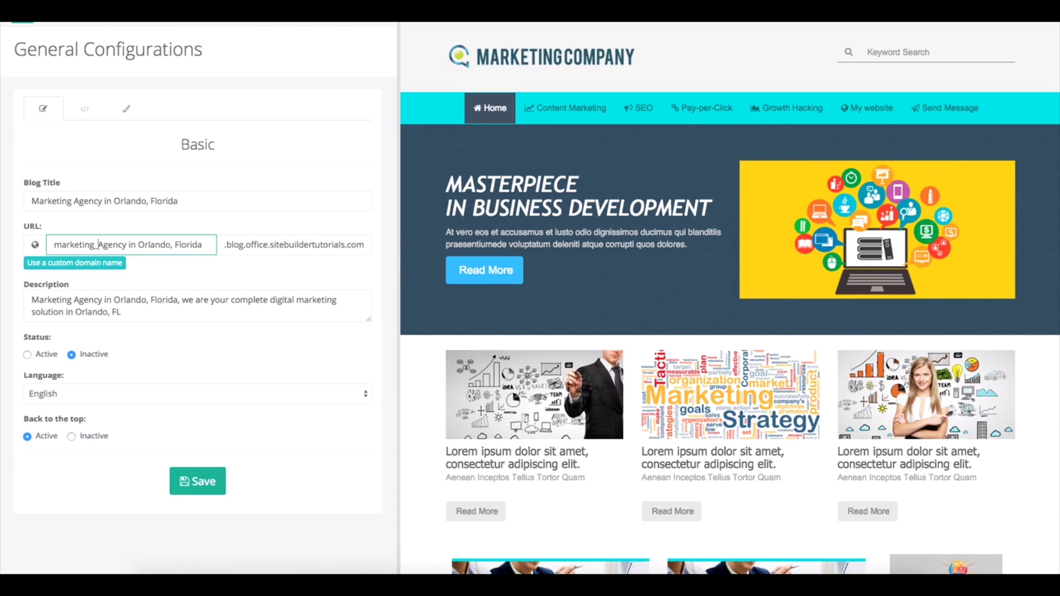
key("BackSpace")
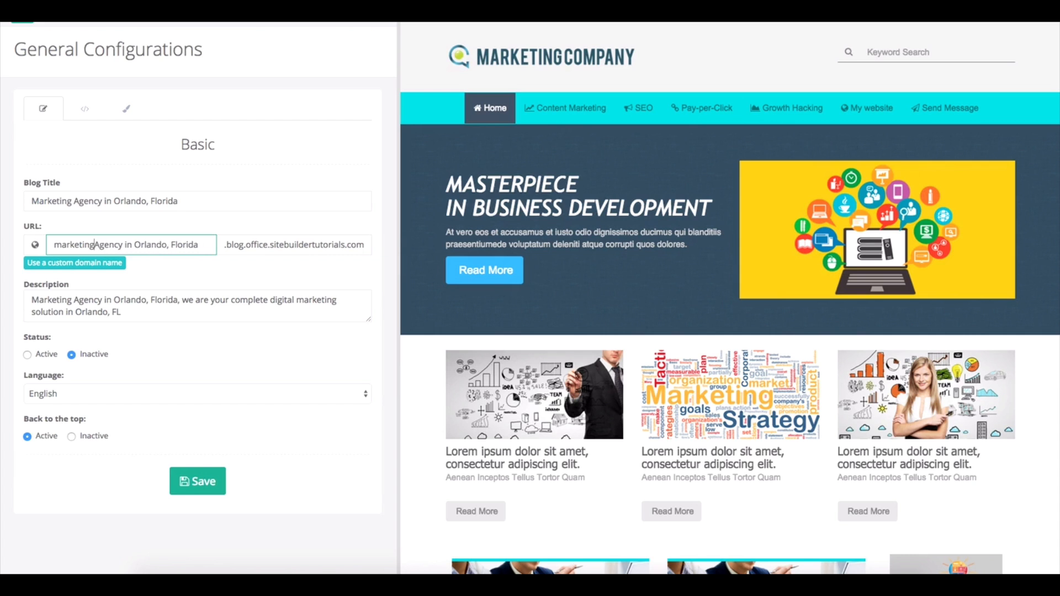
type("-")
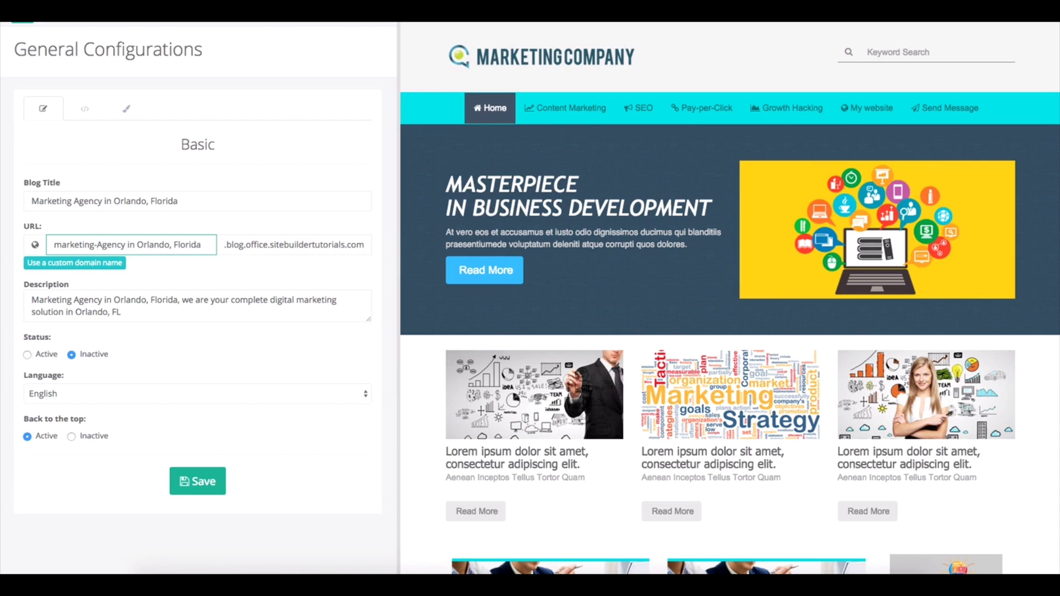
key("Delete")
type("a")
key("Delete")
type("-")
Step: Rewrite the city and state in the subdomain as "-orlando-florida", removing the comma and spaces
left_click(143, 246)
key("BackSpace")
key("BackSpace")
type("o")
key("BackSpace")
type("-o")
left_click(177, 244)
key("BackSpace")
key("BackSpace")
key("BackSpace")
type("-f")
left_click(208, 271)
Step: Switch the blog status to Active and return it to Inactive
scroll(181, 313, "down", 1)
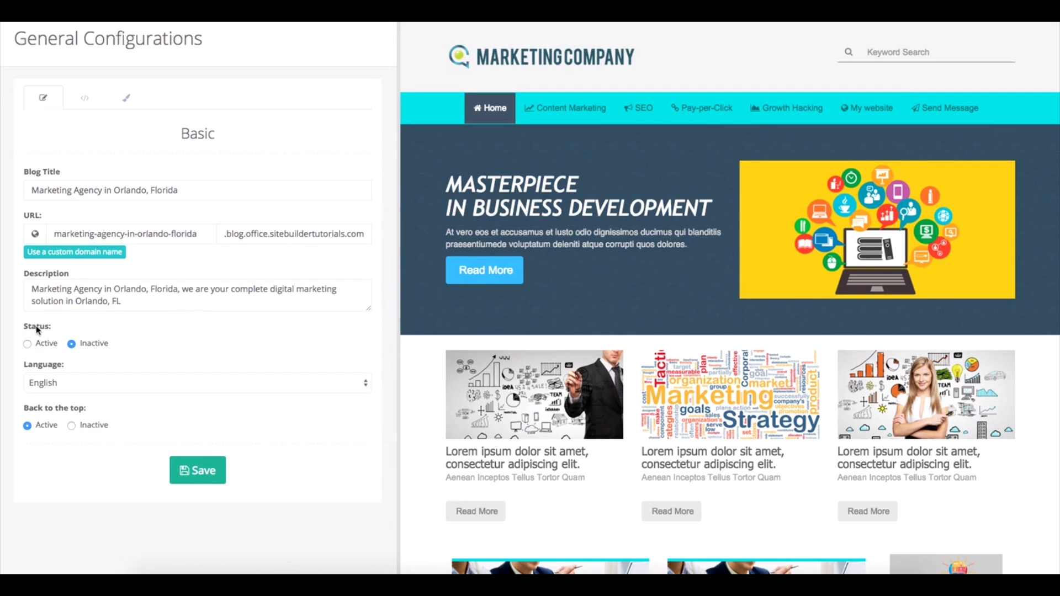
left_click(36, 346)
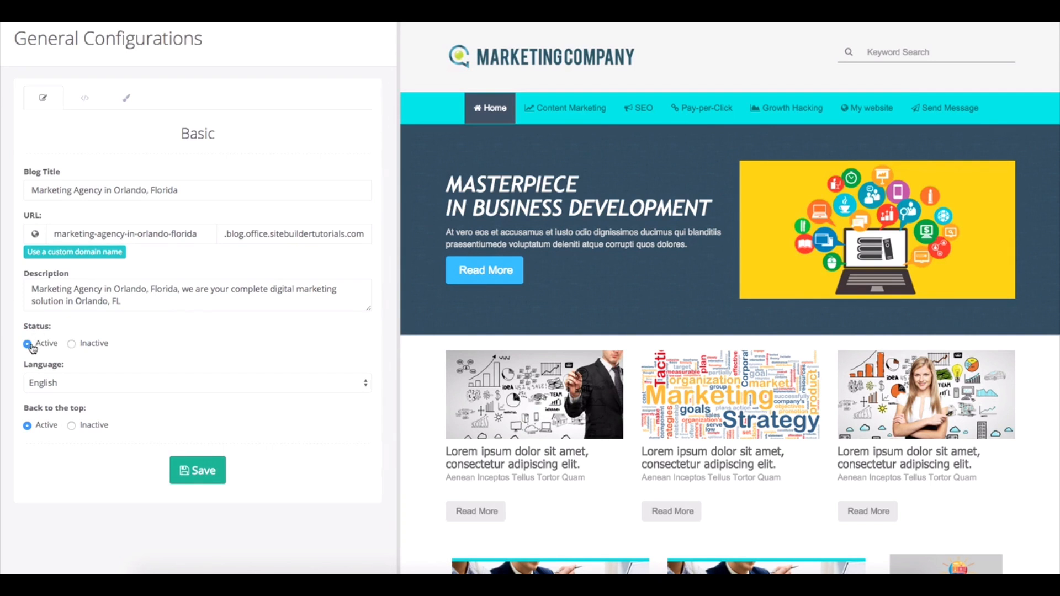
left_click(72, 345)
Step: View the available blog languages and keep English selected
left_click(96, 386)
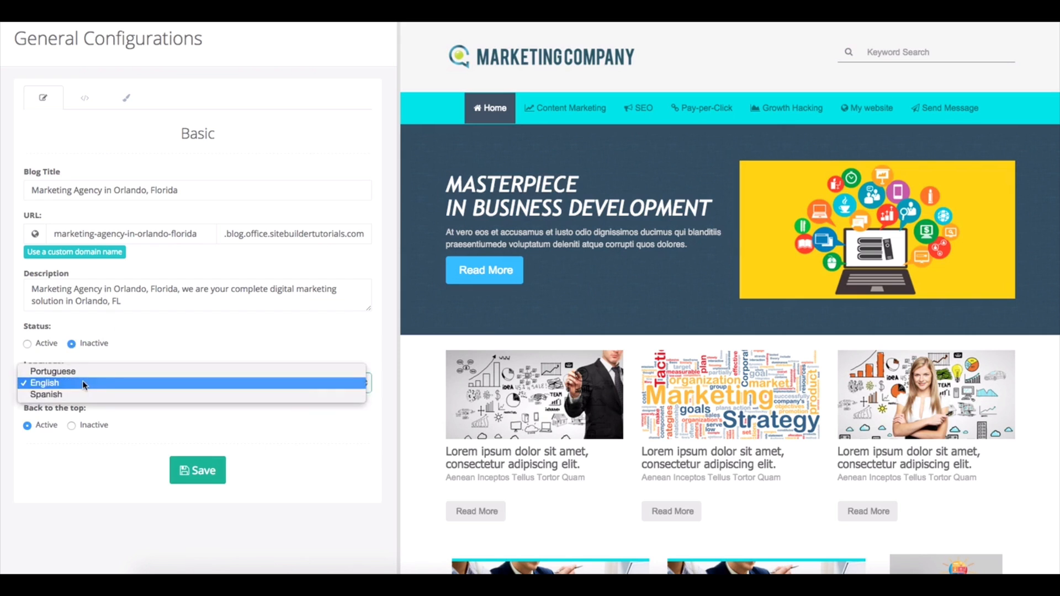
left_click(83, 385)
left_click(83, 385)
left_click(82, 387)
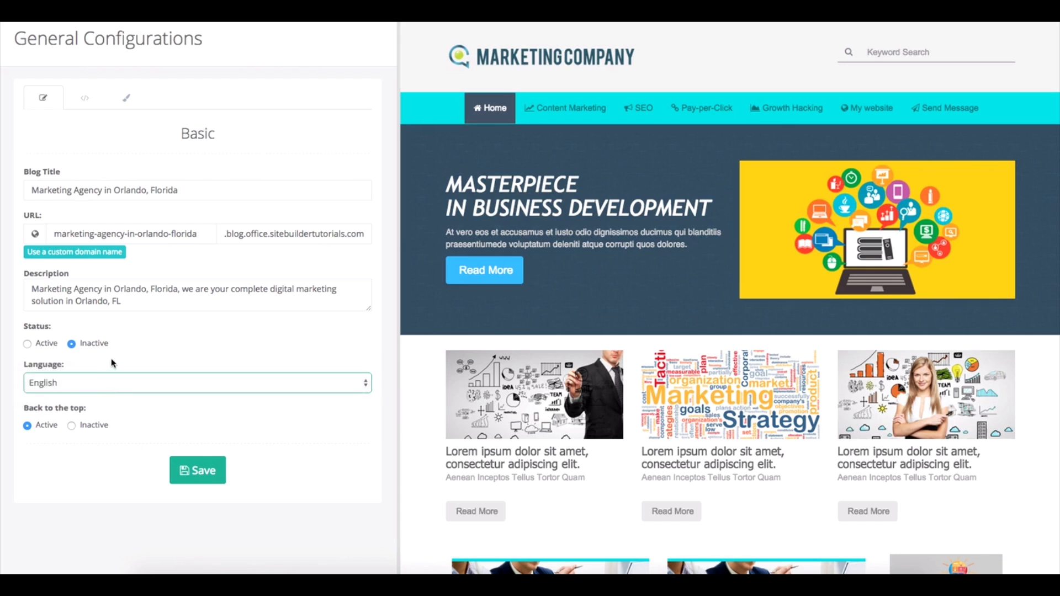
left_click(133, 358)
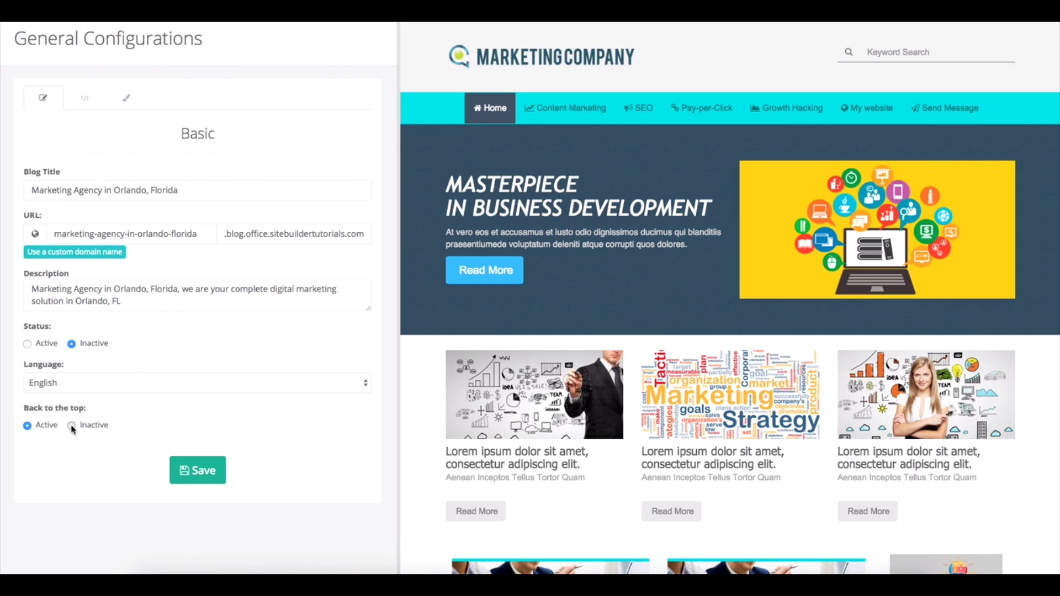
Step: Locate the back-to-top button at the end of the blog preview
scroll(718, 433, "down", 8)
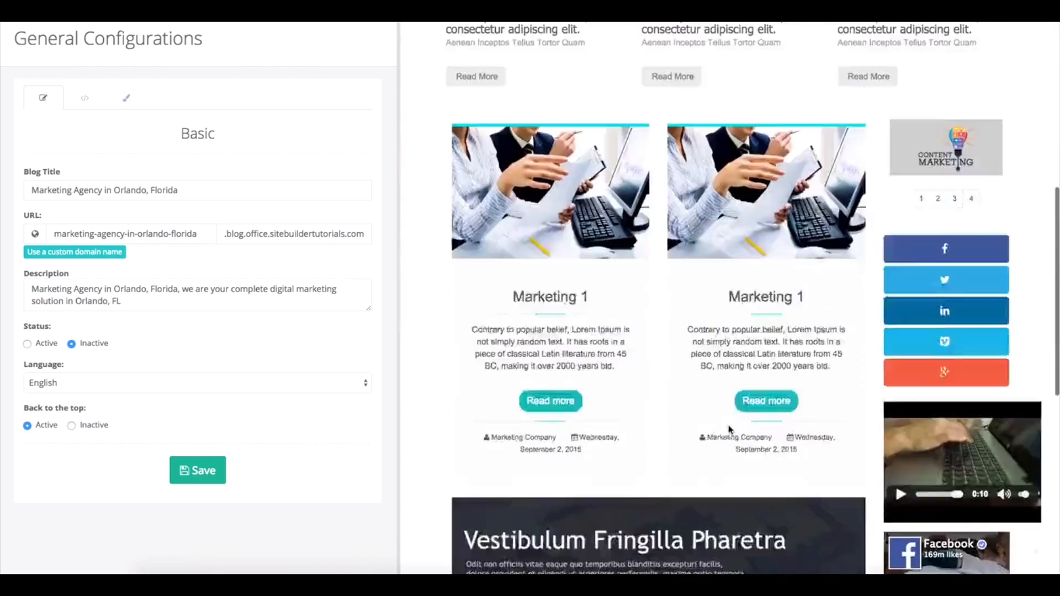
scroll(728, 429, "down", 8)
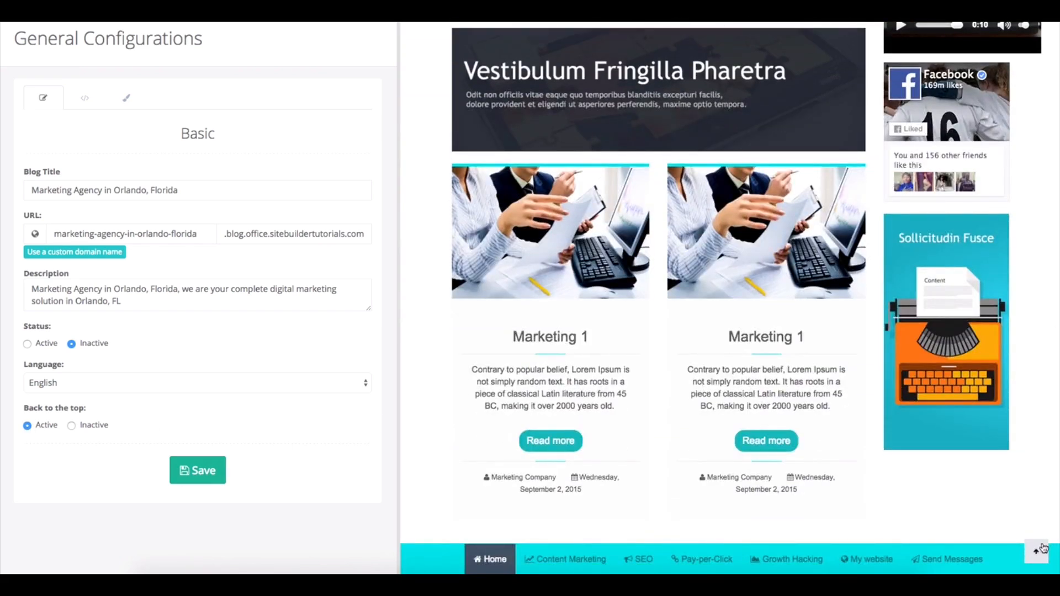
Step: Open the advanced configuration and examine the Google Analytics ID and metatags/scripts fields
scroll(248, 296, "up", 2)
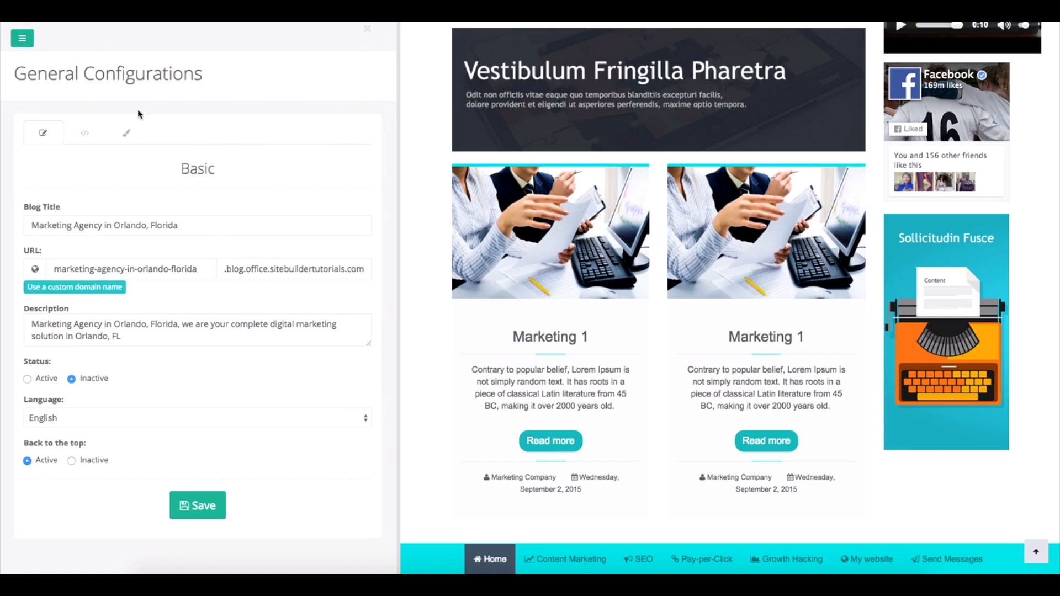
left_click(77, 135)
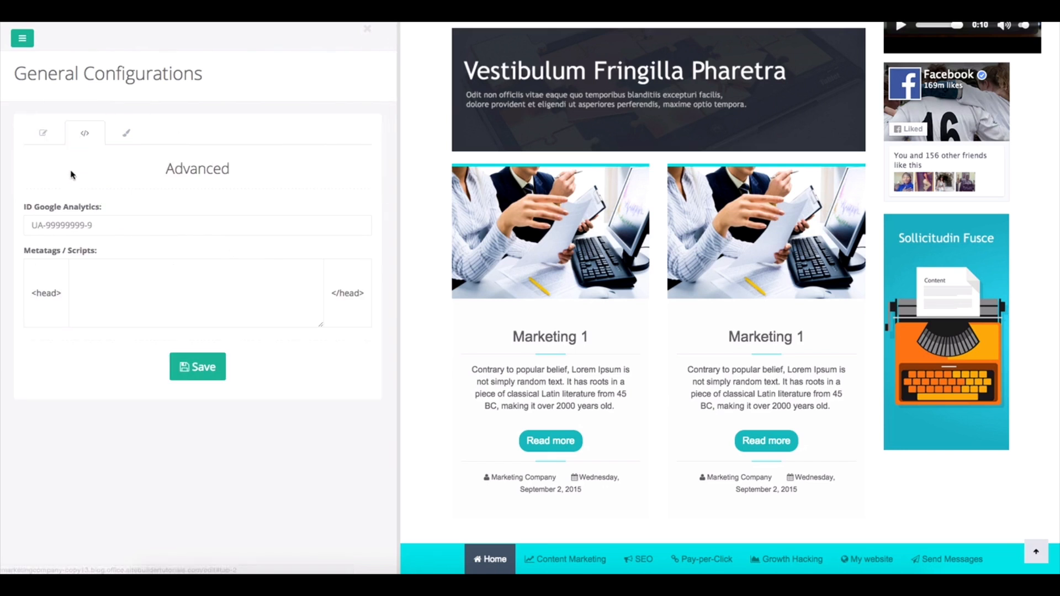
left_click(134, 228)
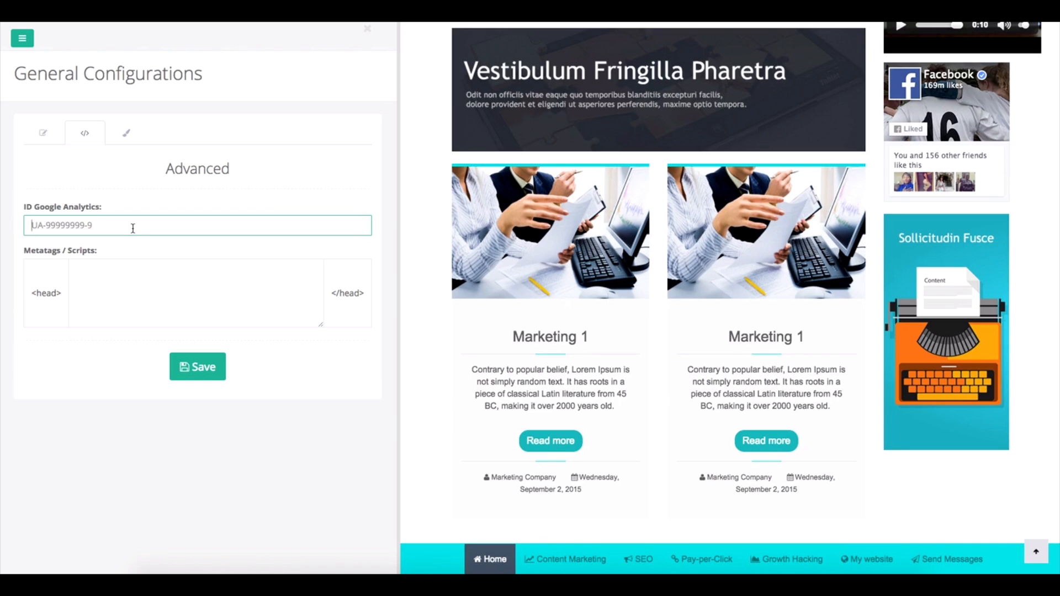
left_click(90, 273)
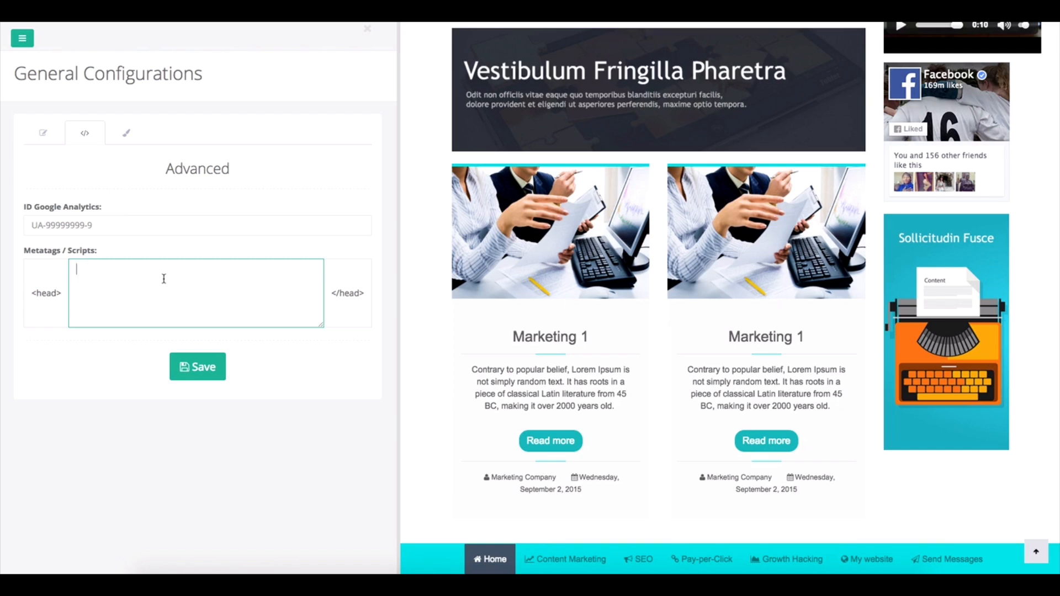
Step: Open the blog's appearance configuration and examine the basic text, title and background color fields
left_click(126, 132)
scroll(267, 295, "down", 2)
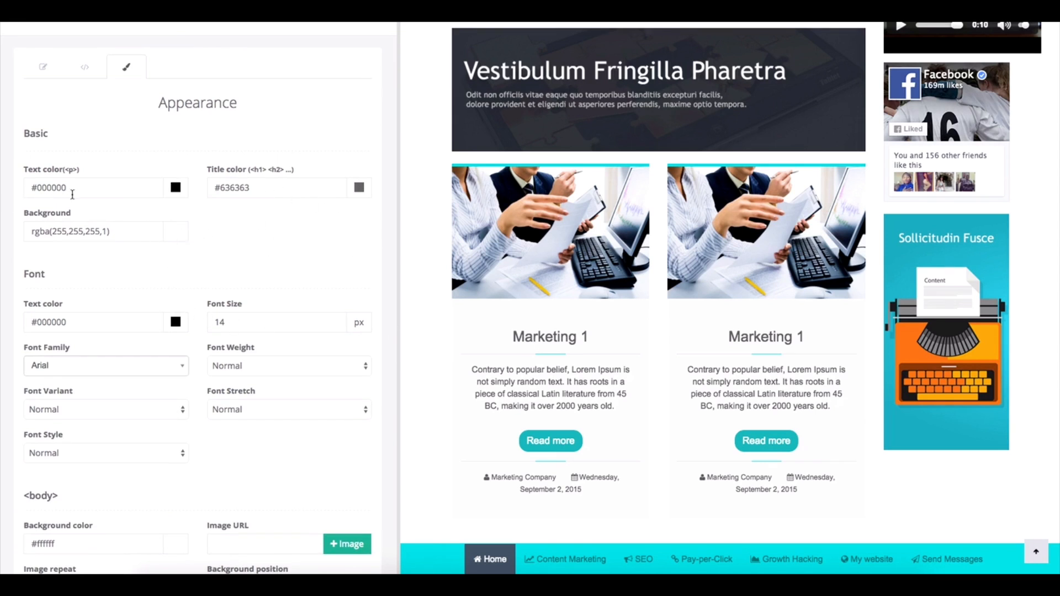
left_click(296, 189)
Step: Browse the available font families in the Font section and keep Arial selected
scroll(298, 283, "down", 3)
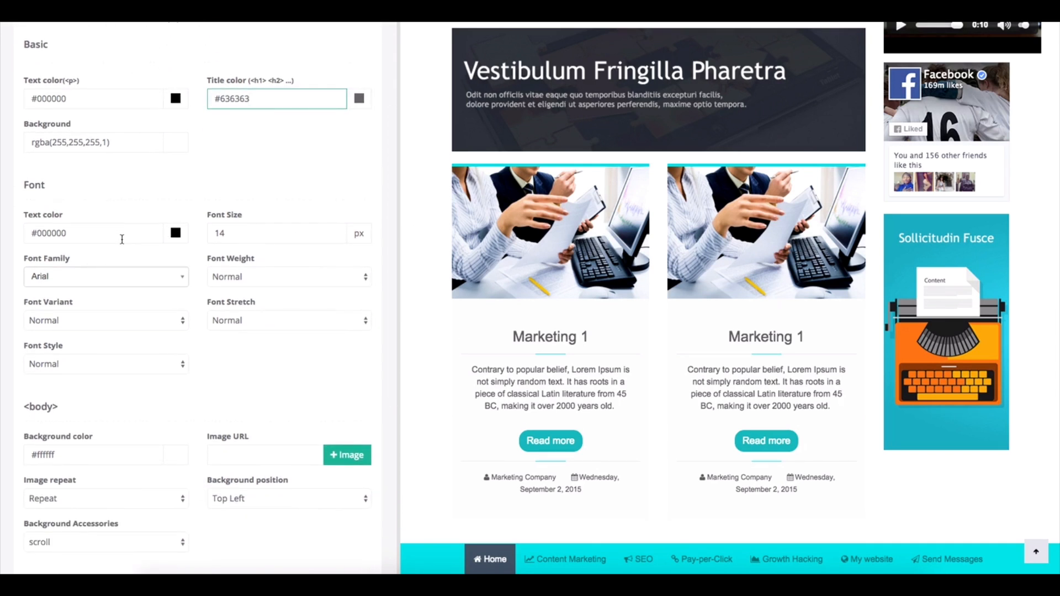
left_click(128, 277)
scroll(118, 349, "down", 3)
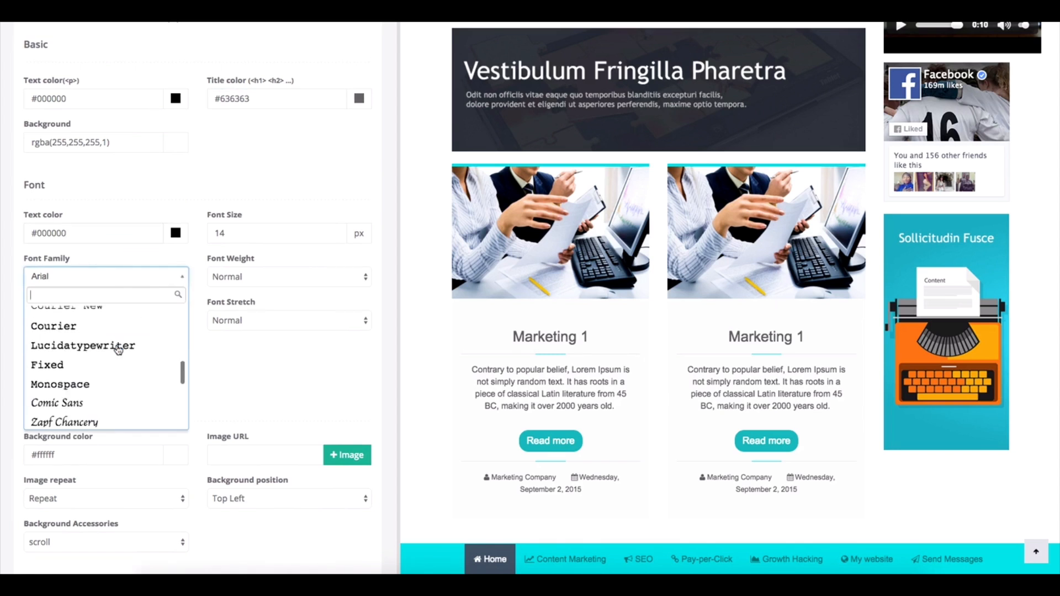
scroll(117, 349, "down", 3)
left_click(130, 277)
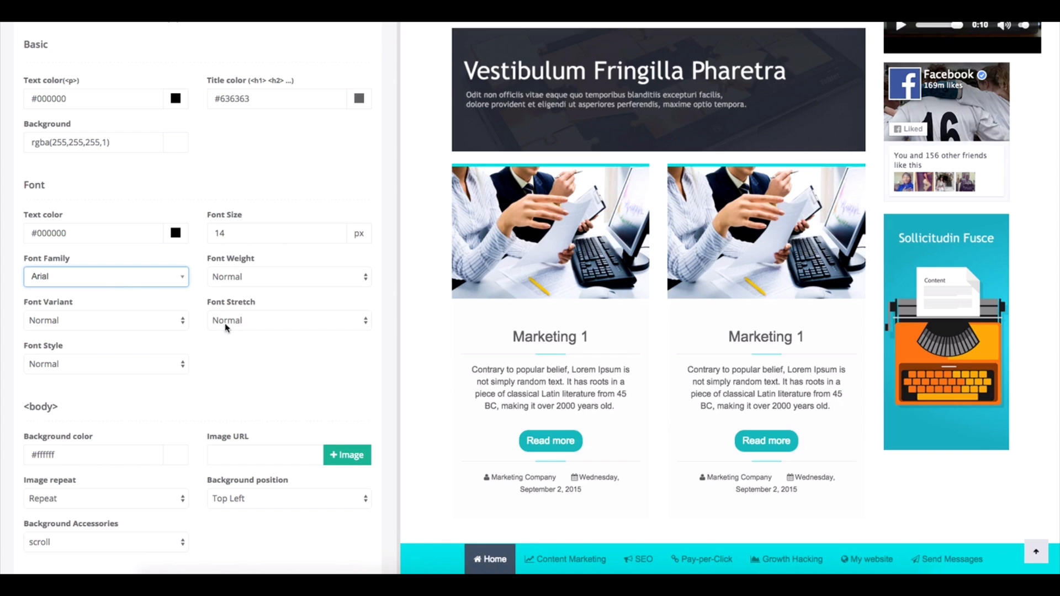
Step: Examine the body background and back-to-top settings, viewing the Background Accessories options and keeping scroll selected
scroll(183, 314, "down", 3)
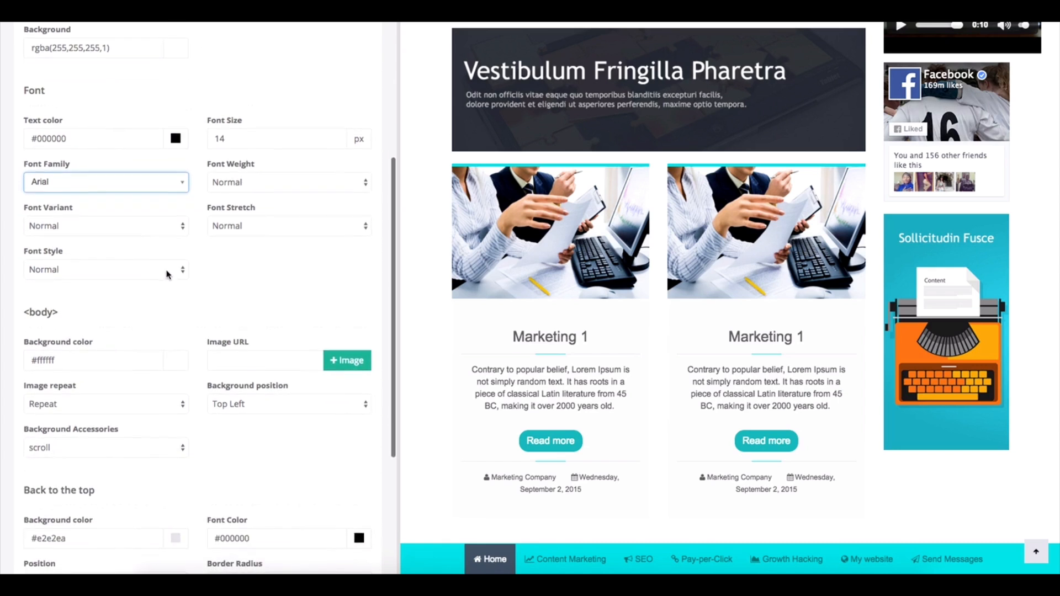
scroll(183, 276, "down", 1)
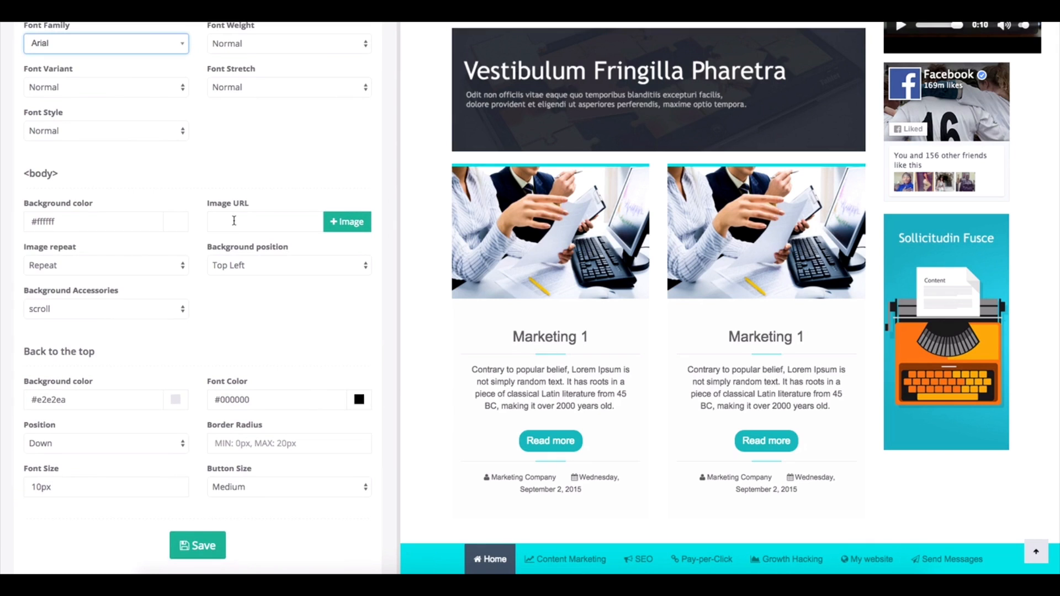
scroll(218, 323, "down", 2)
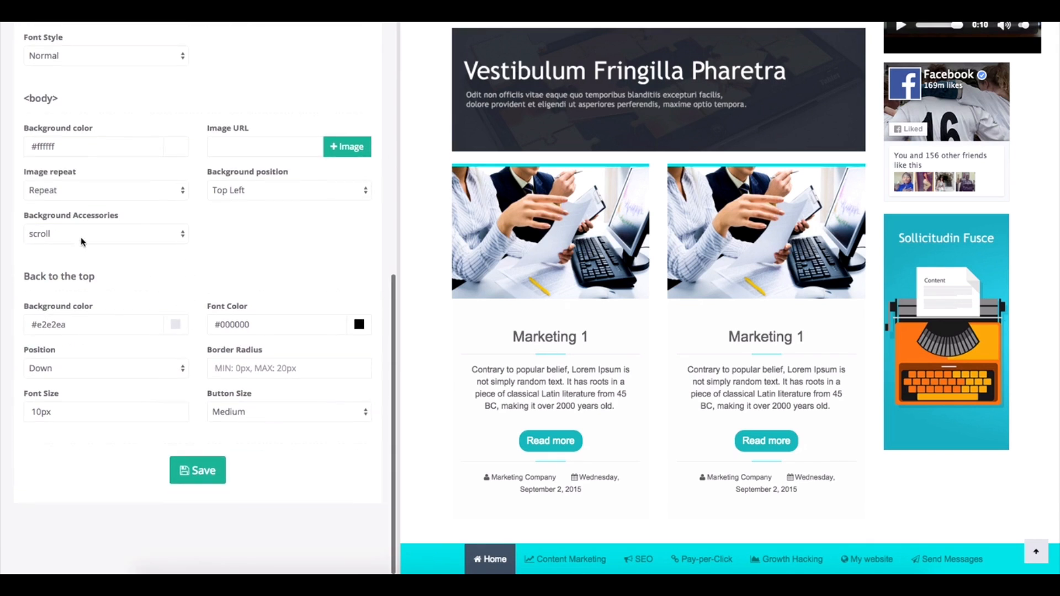
left_click(83, 234)
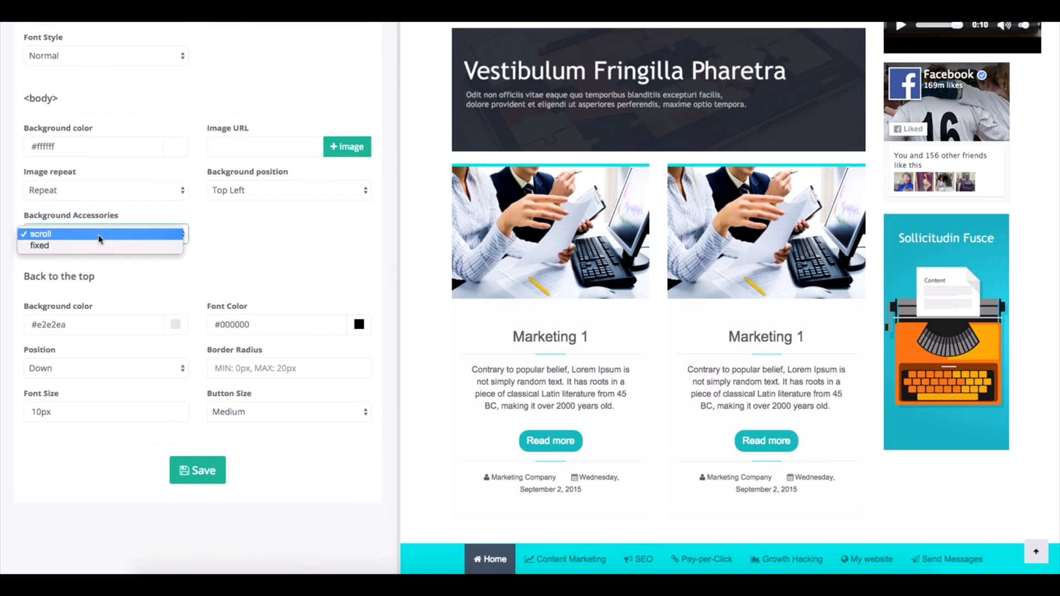
left_click(100, 238)
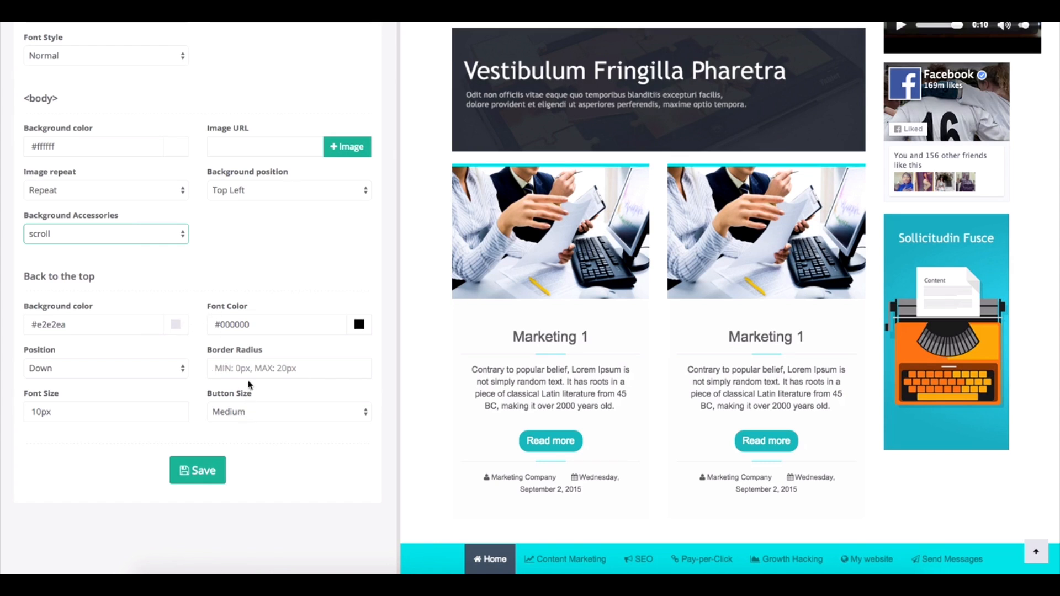
scroll(263, 309, "up", 5)
scroll(264, 295, "up", 5)
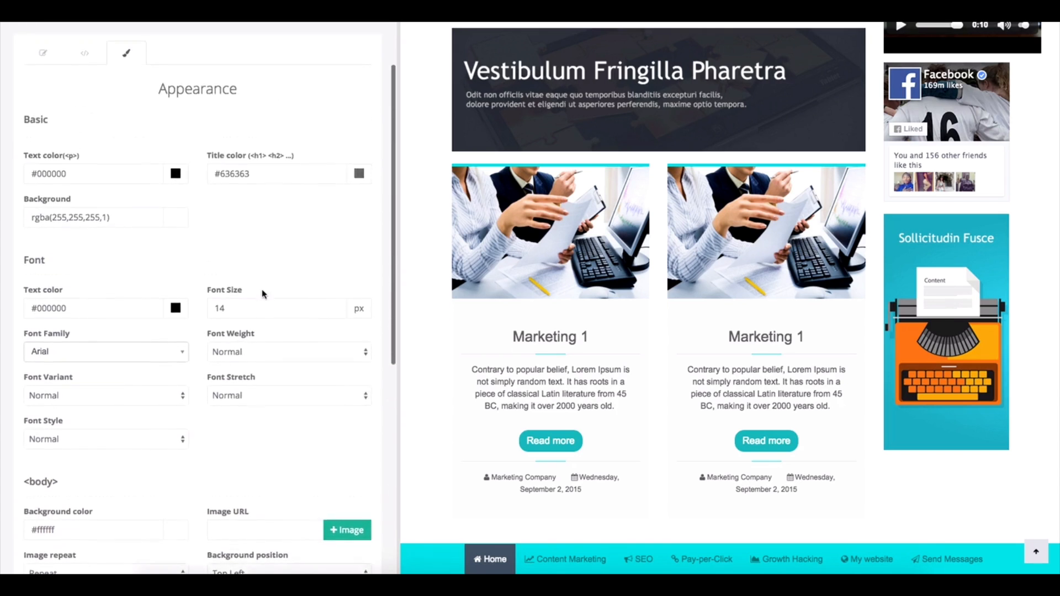